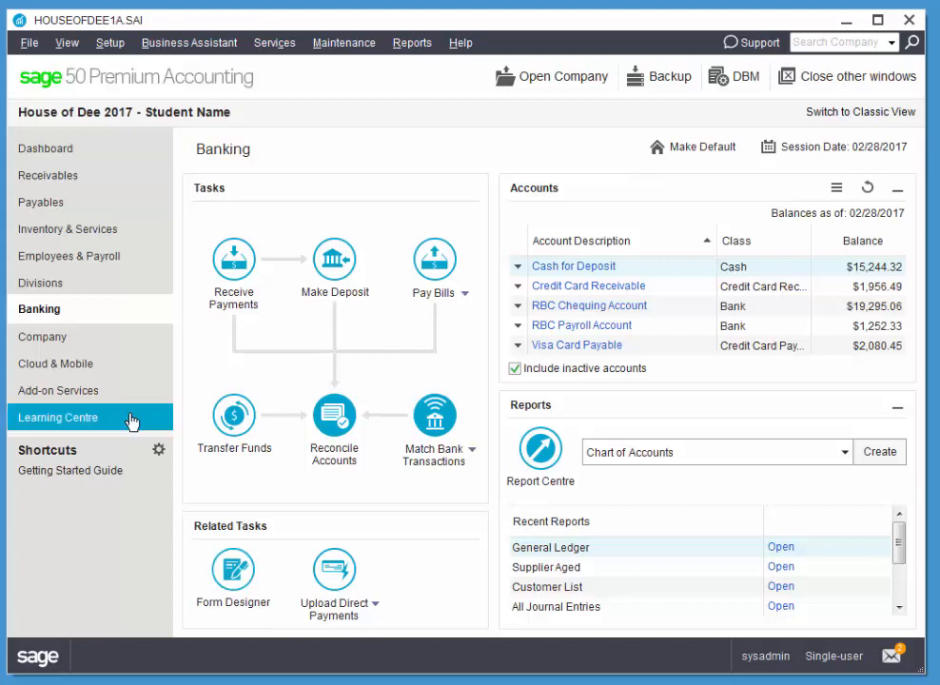
- Start a new supplier record and enter the supplier's full name
click(88, 203)
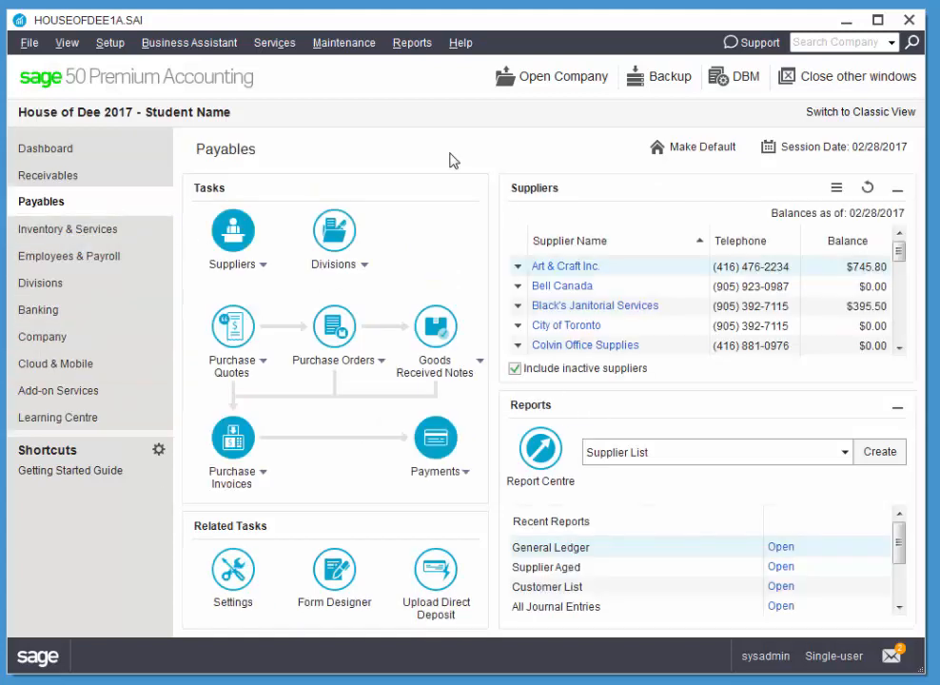
click(256, 269)
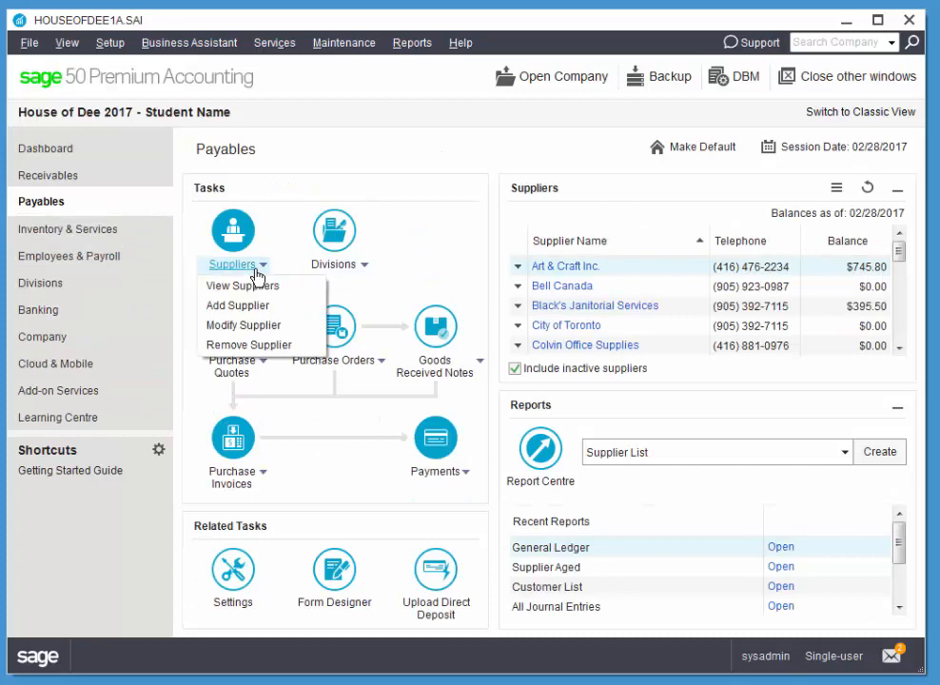
click(262, 305)
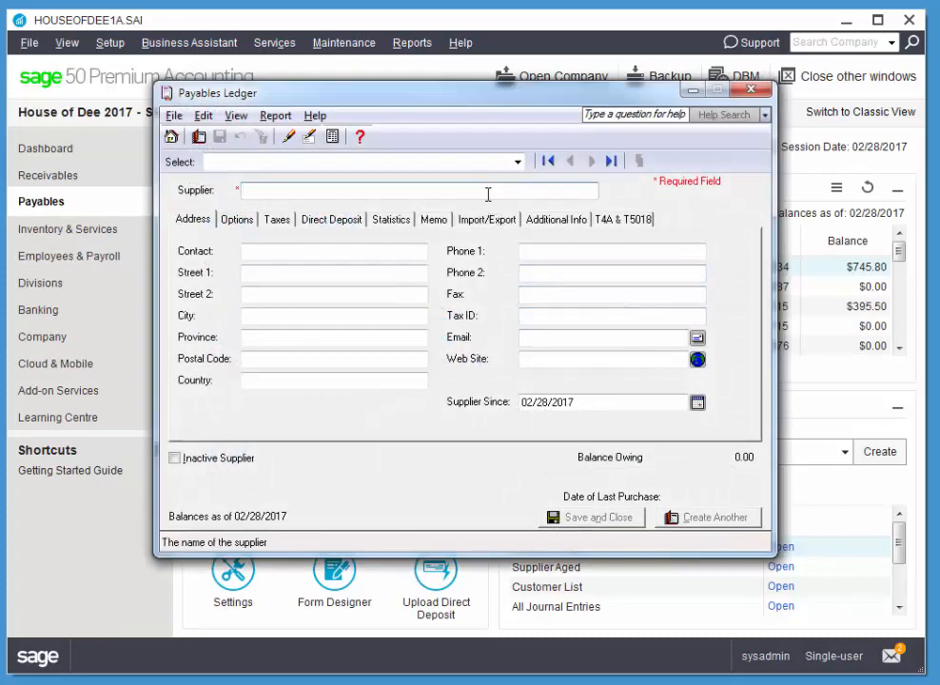
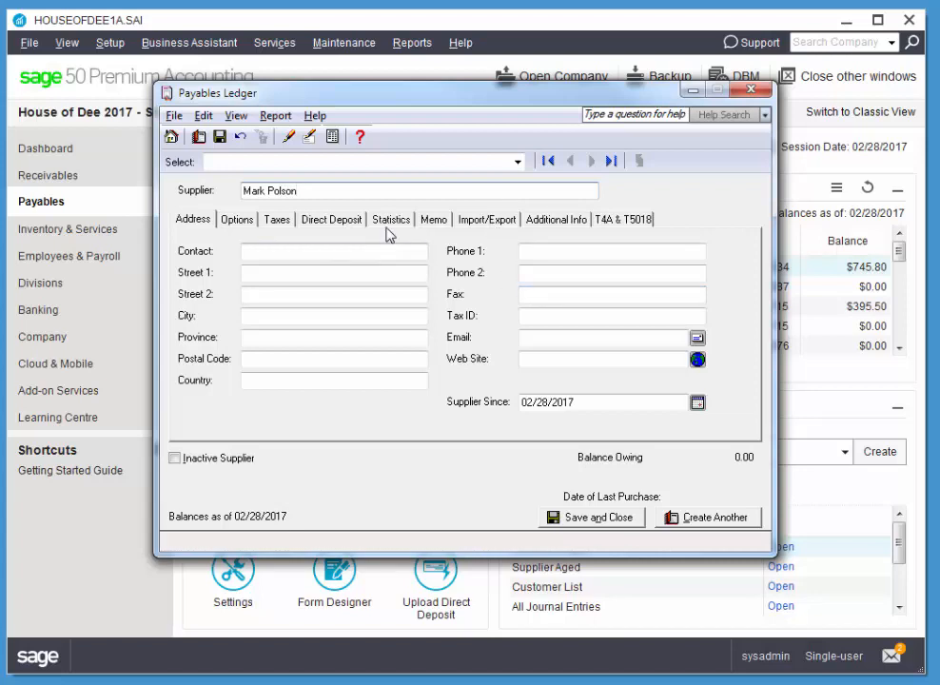
- Set the supplier's tax code to H - HST 13% not included (Ontario) and save
click(279, 222)
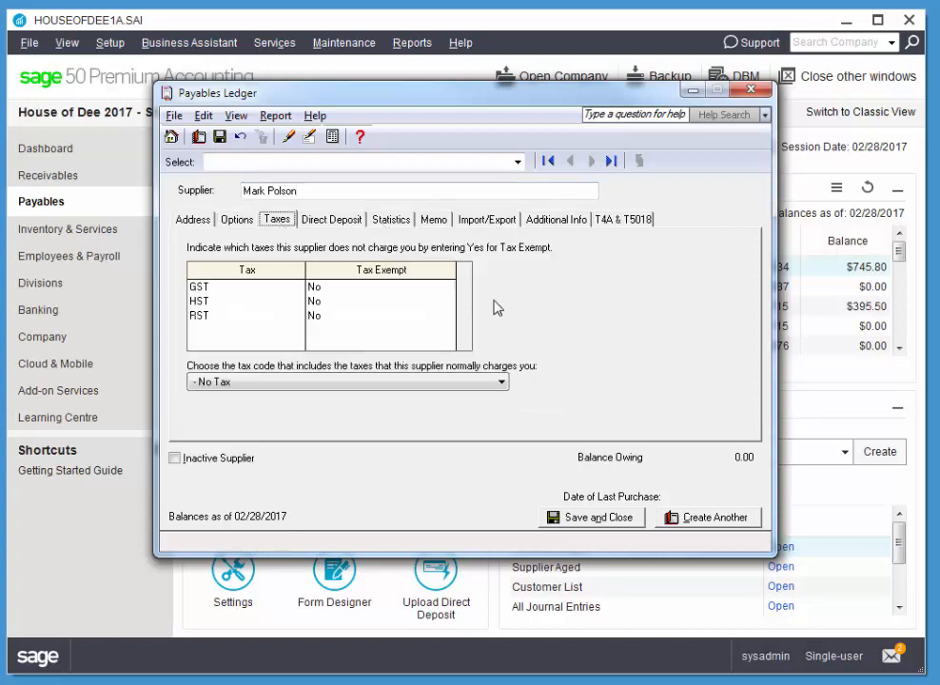
click(243, 381)
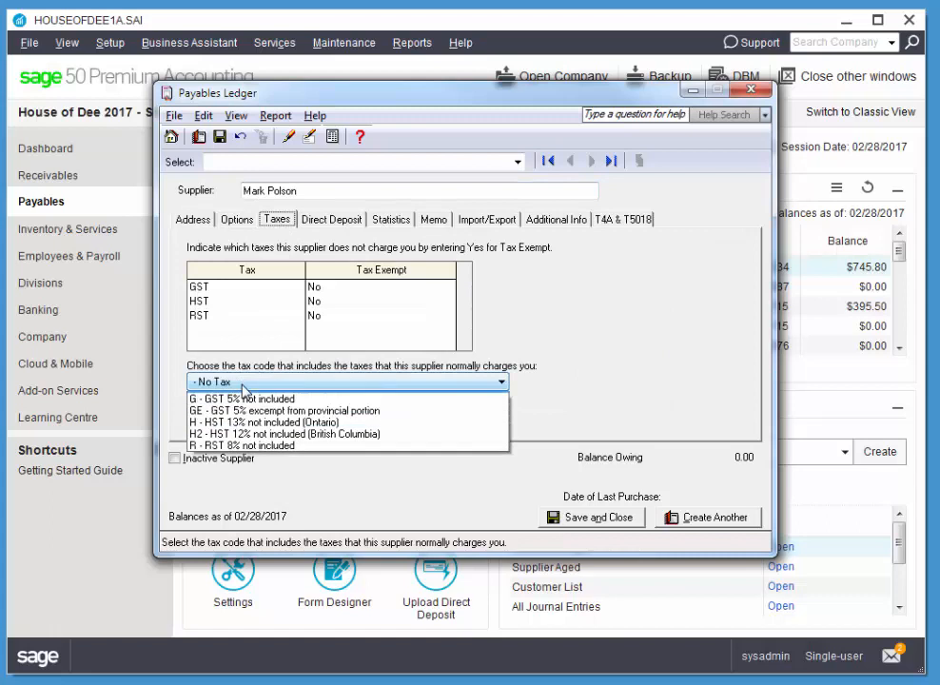
click(242, 435)
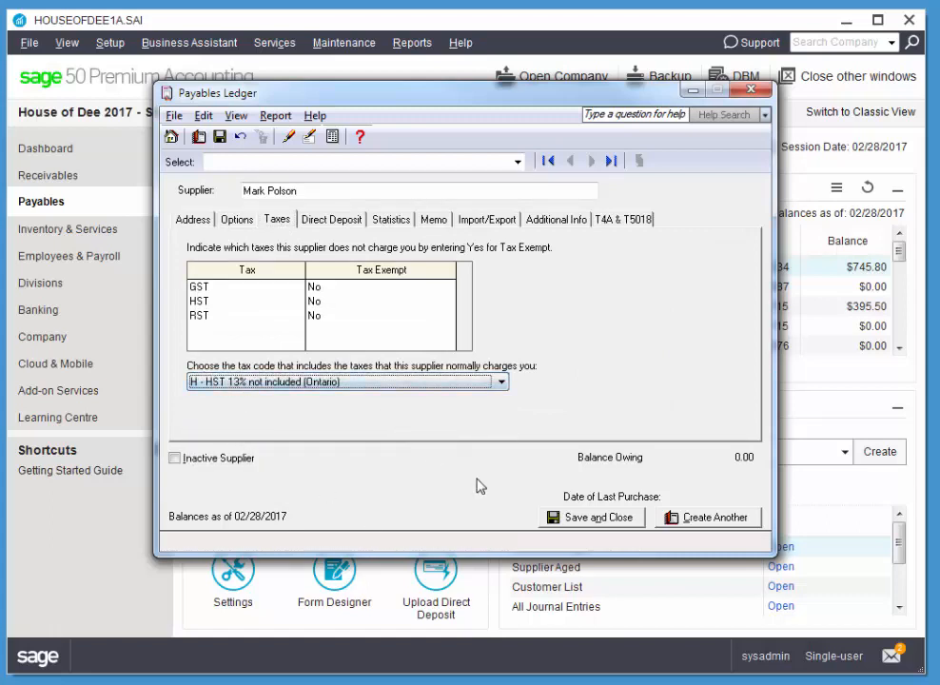
click(603, 522)
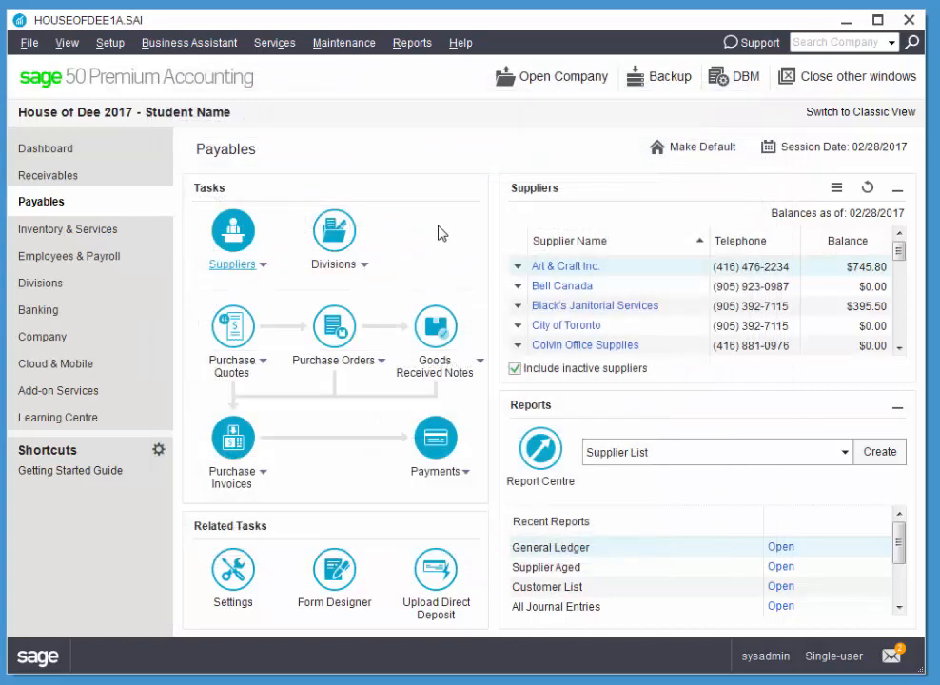
- Open the Payments Journal as a Make Other Payment and enter cheque number 299
click(465, 472)
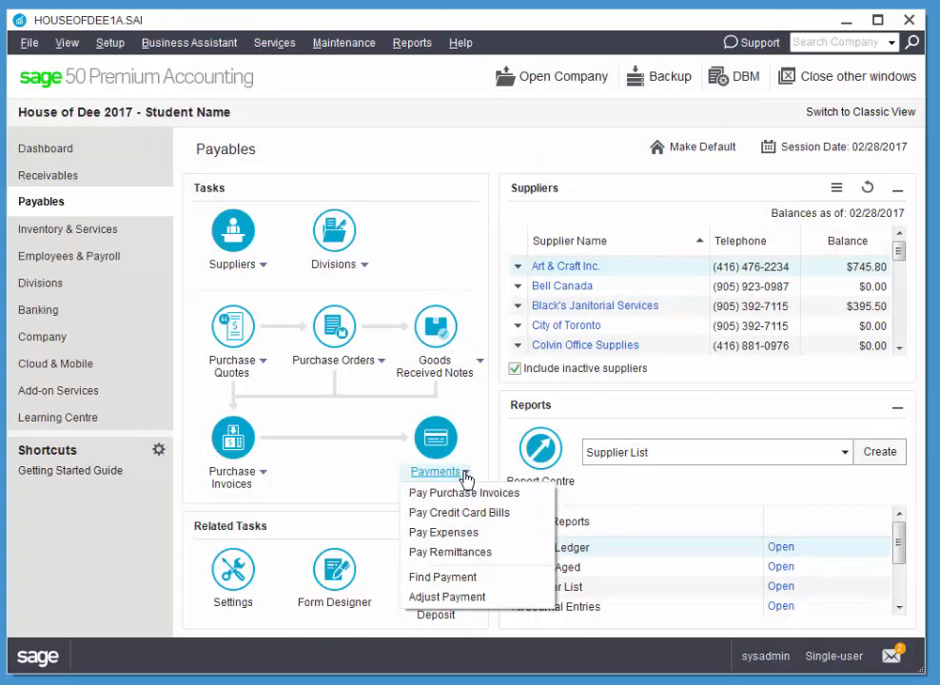
click(464, 493)
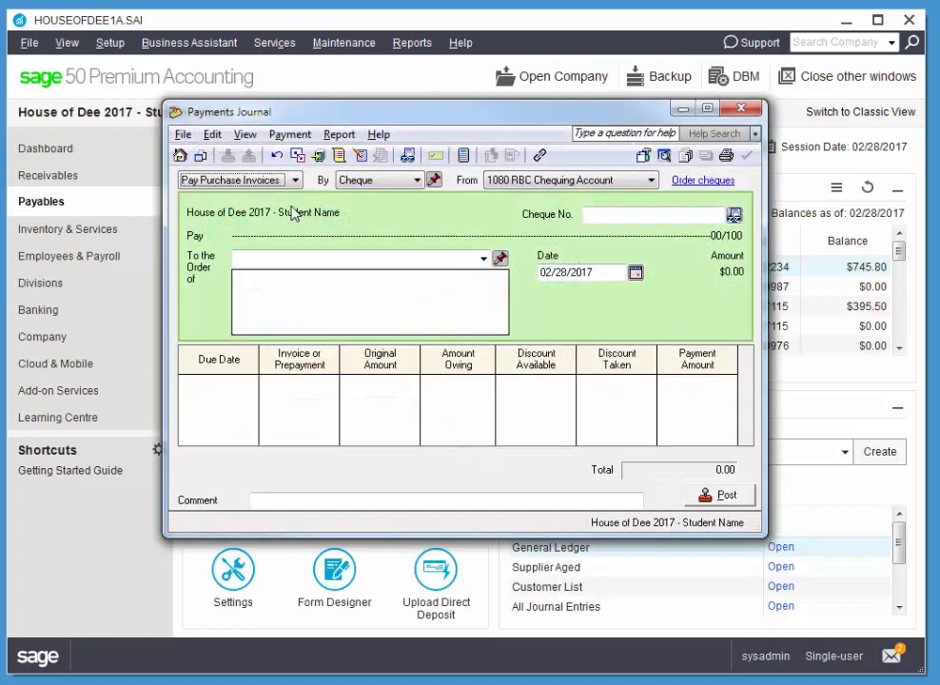
click(207, 181)
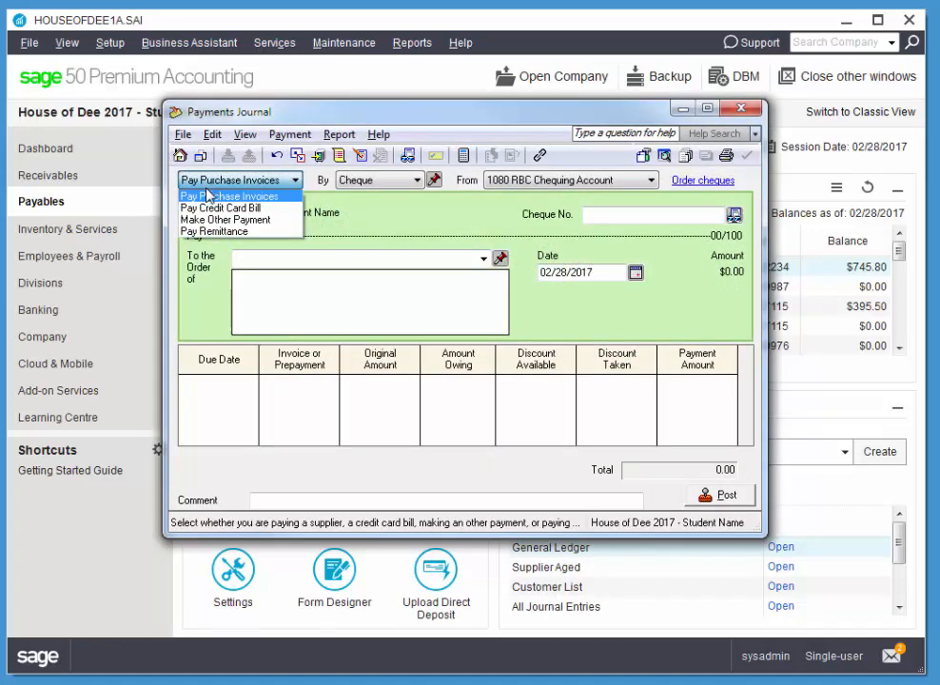
click(225, 220)
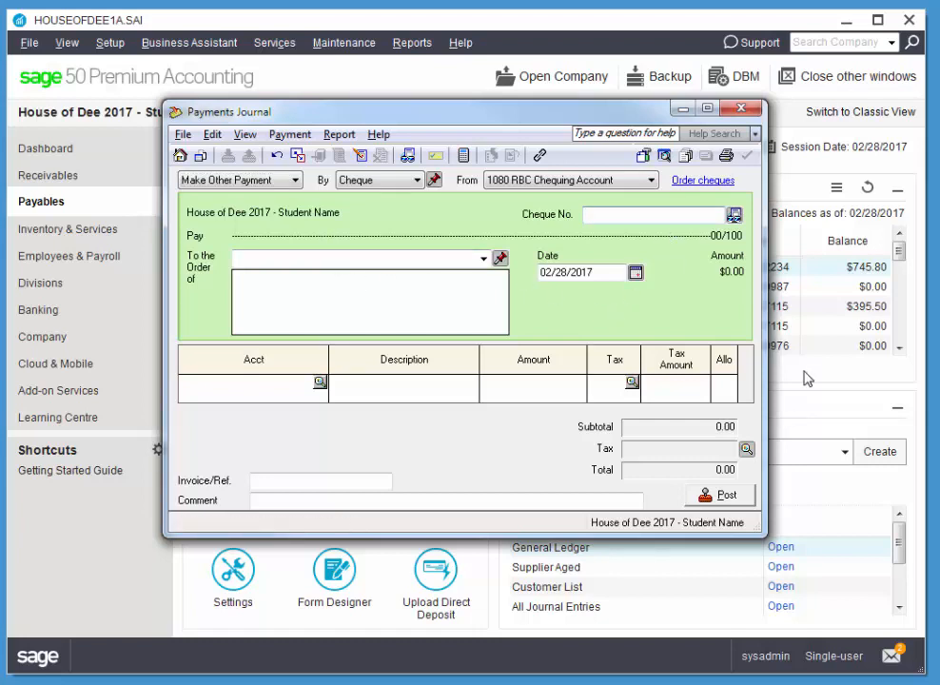
text(299)
- Make the new supplier the payee and date the cheque 02/18/2017
click(481, 258)
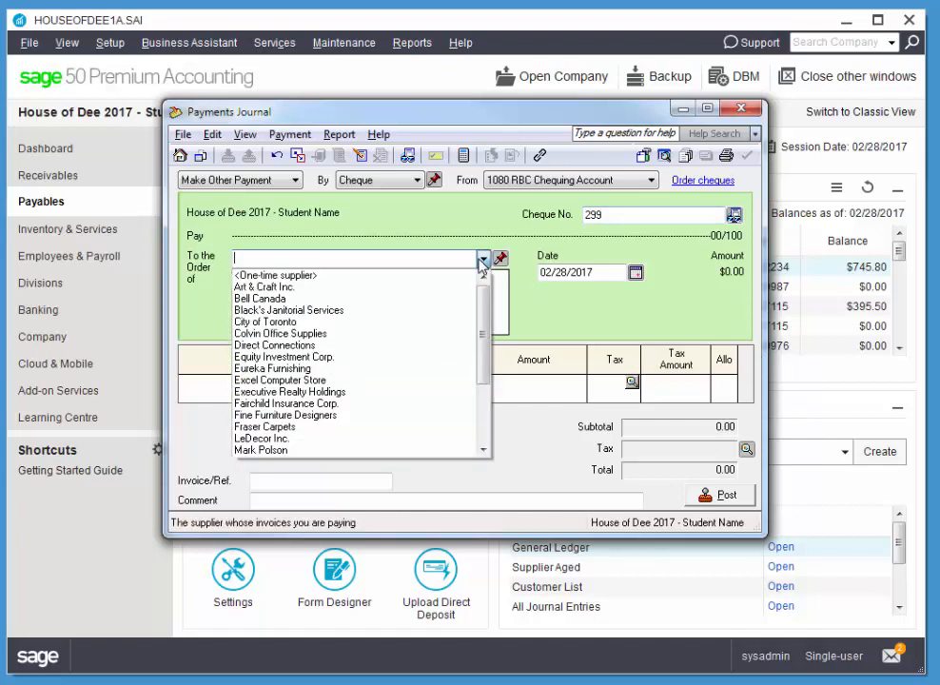
click(356, 449)
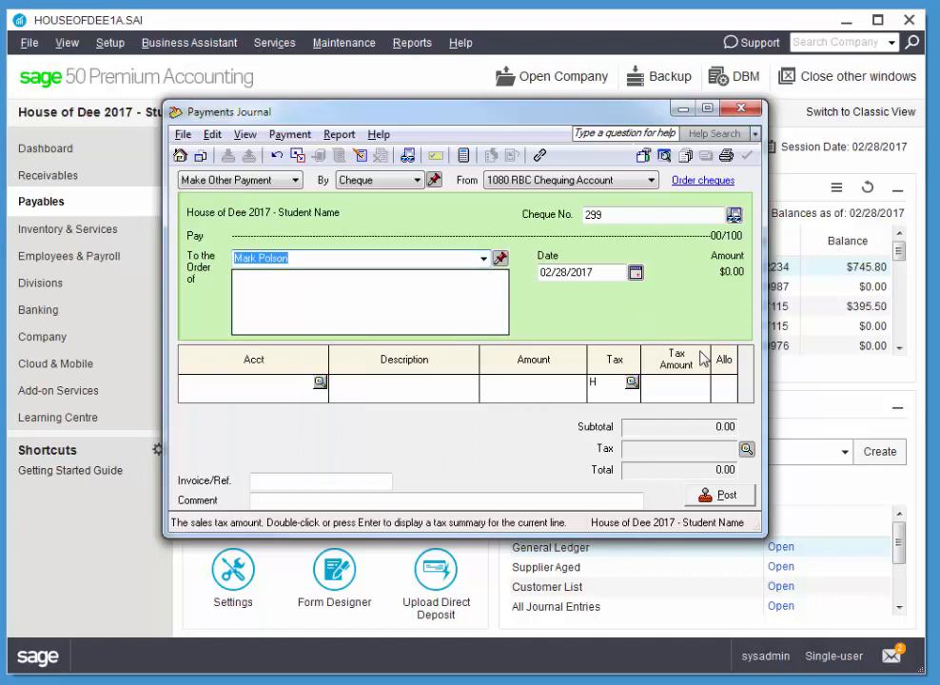
click(635, 272)
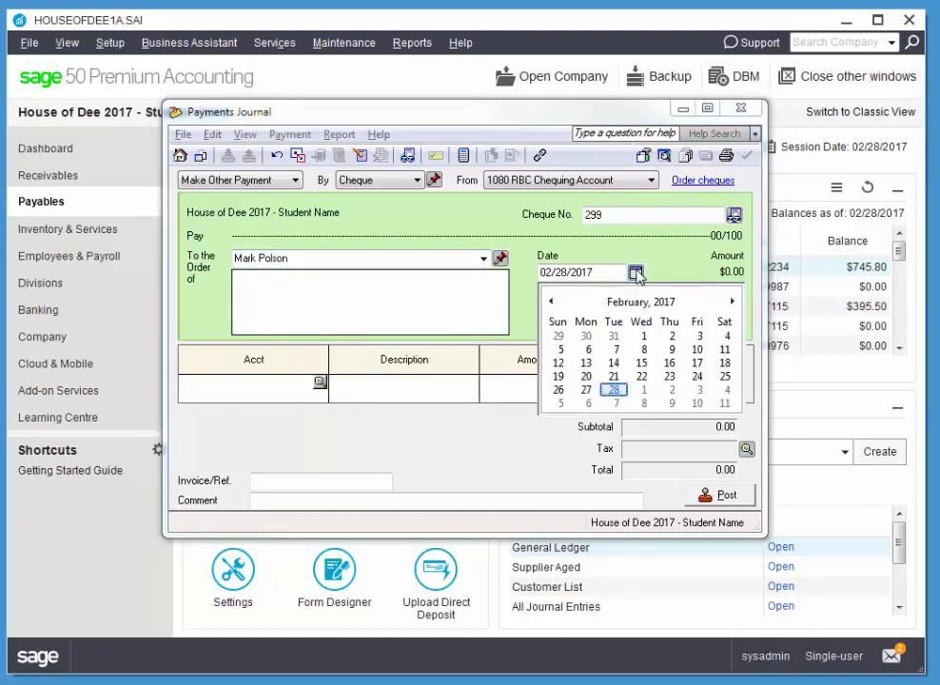
click(725, 364)
- Charge the first line to account 1050 Petty Cash, chosen from All Accounts
click(320, 382)
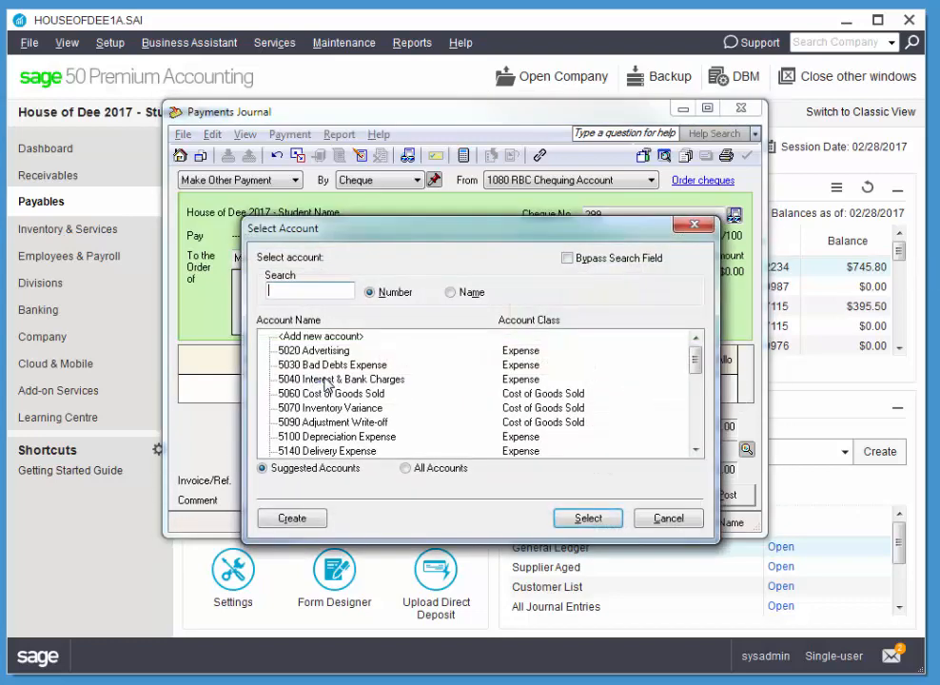
drag(696, 361, 722, 358)
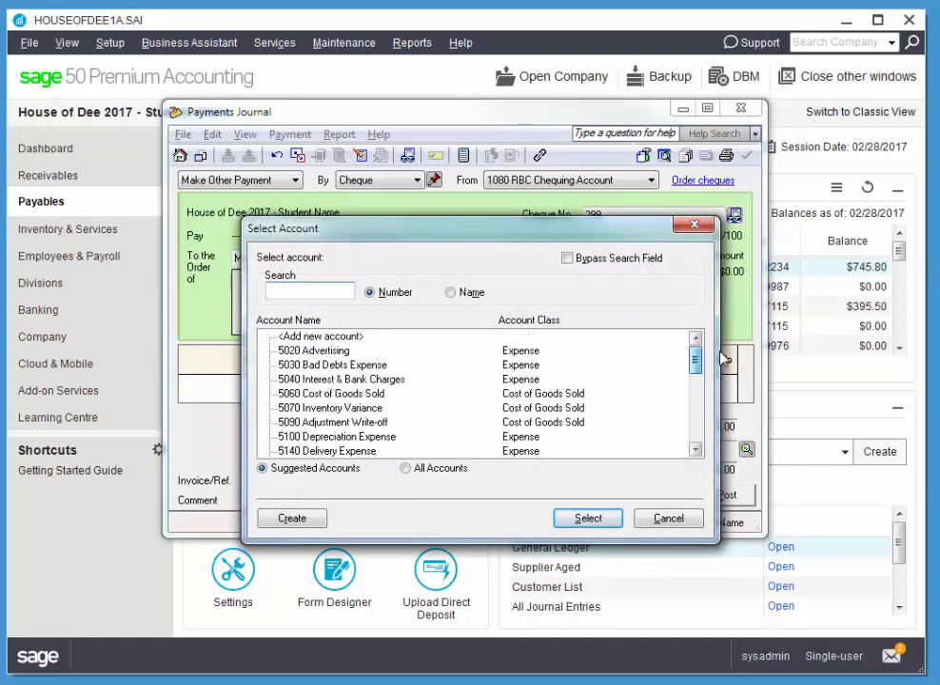
click(414, 471)
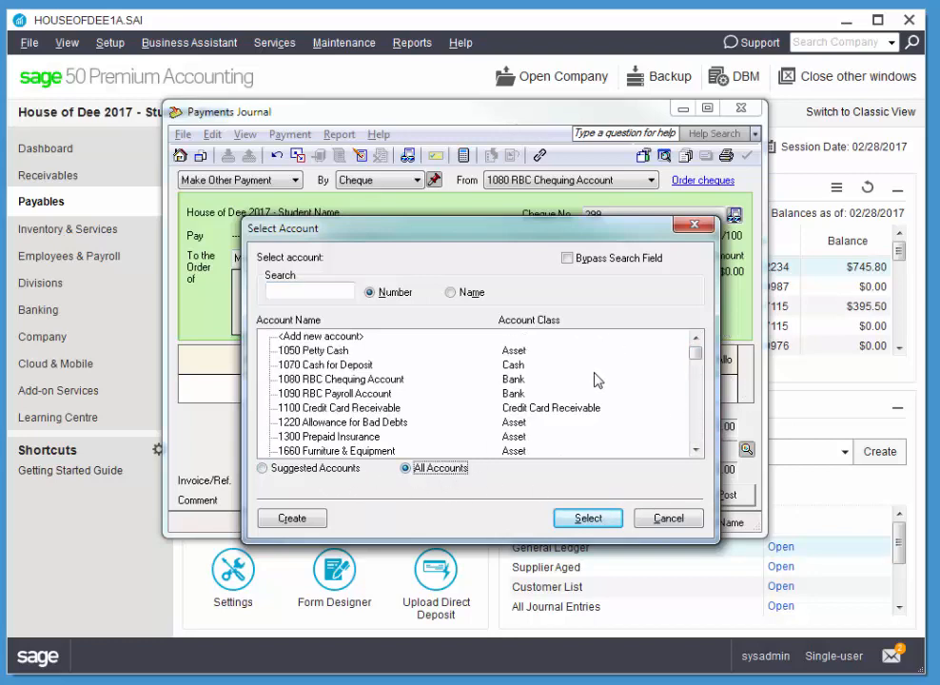
click(329, 351)
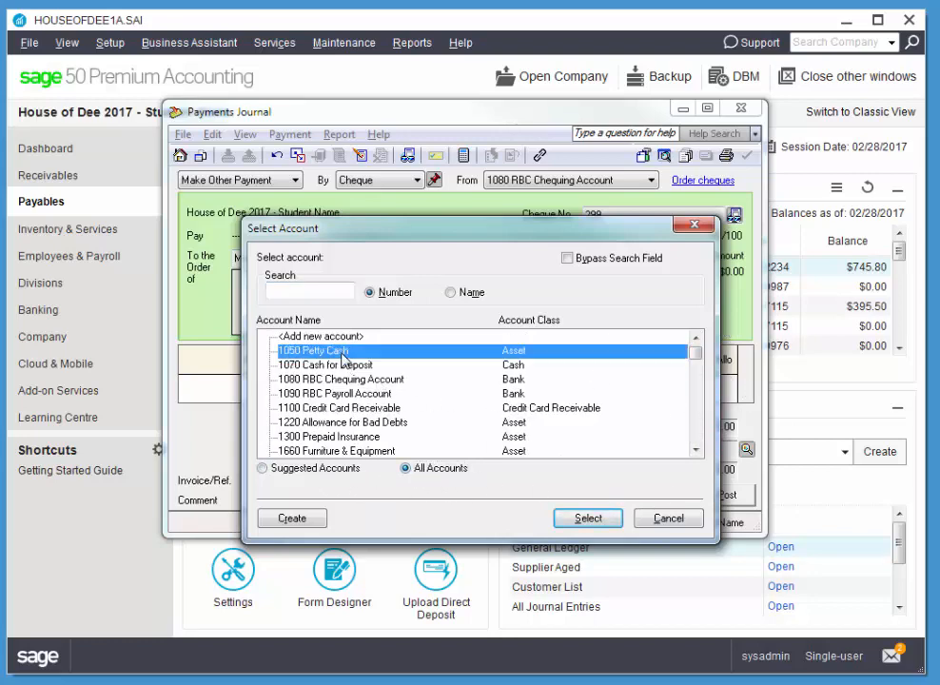
click(594, 521)
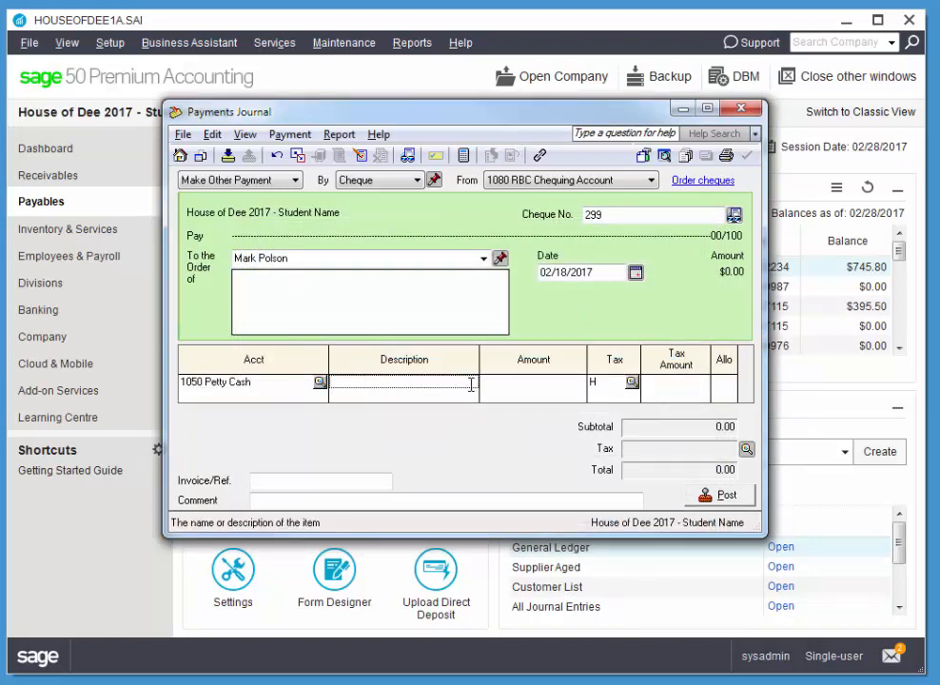
- Enter a 'Set up petty cash' line for 200.00, which calculates 26.00 HST
text(Set up petty cash)
key(Tab)
text(200)
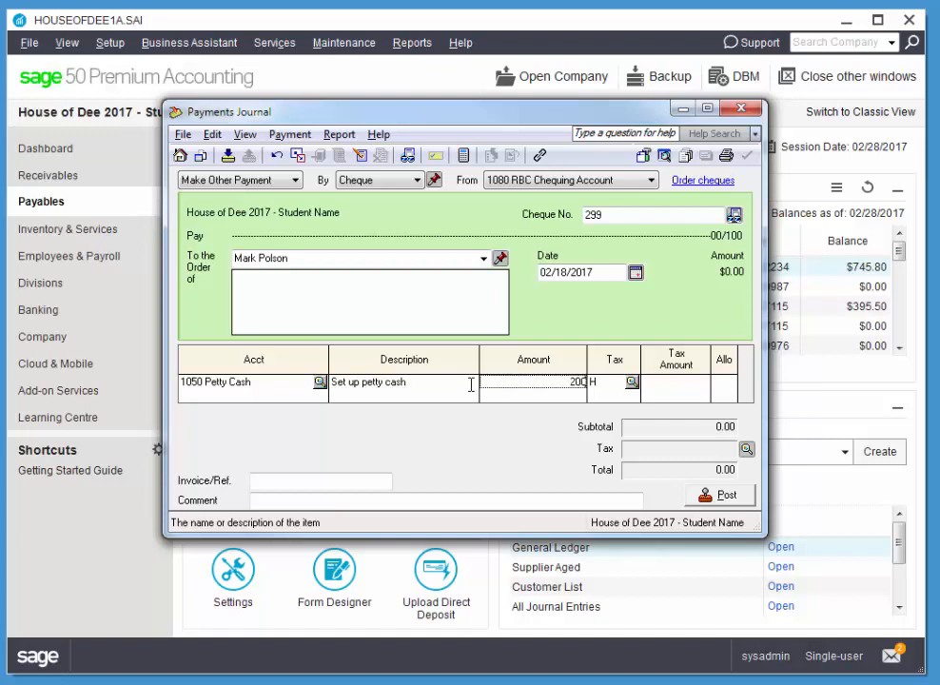
key(Tab)
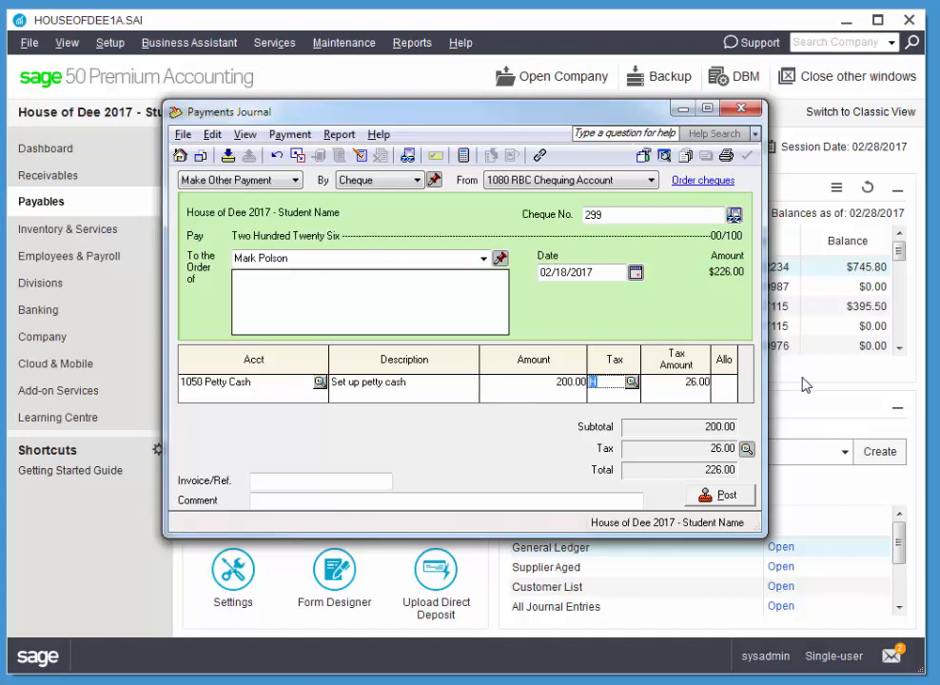
click(707, 383)
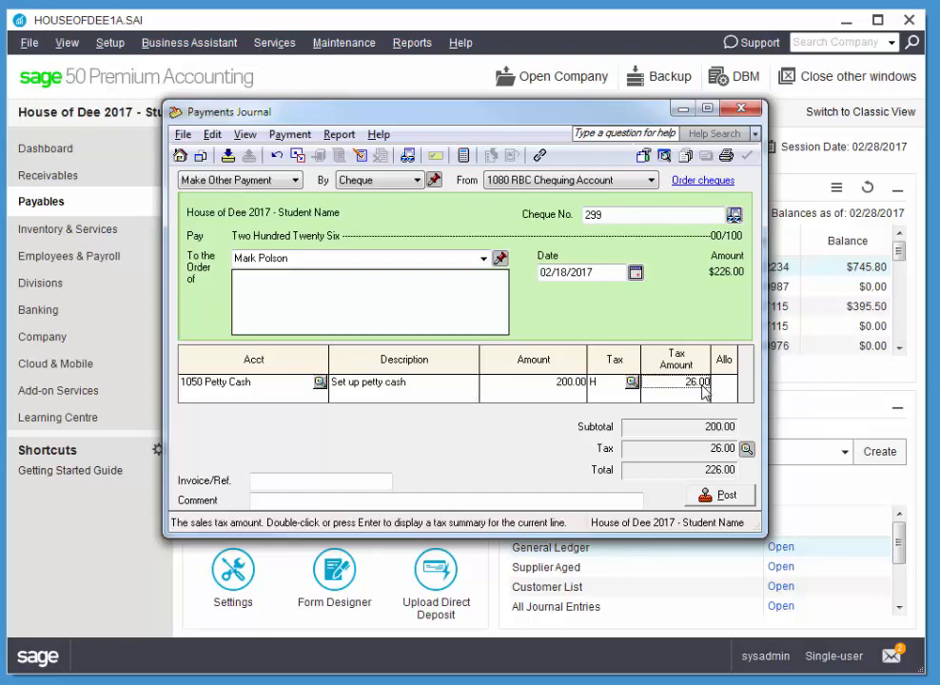
- Change the petty cash line's tax code to No Tax
click(632, 382)
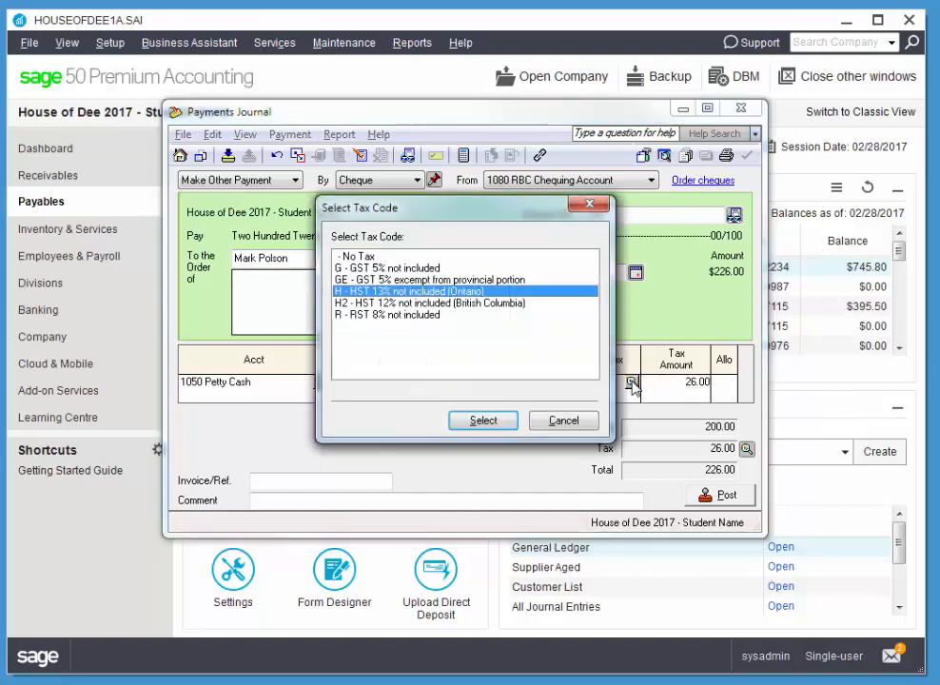
click(382, 257)
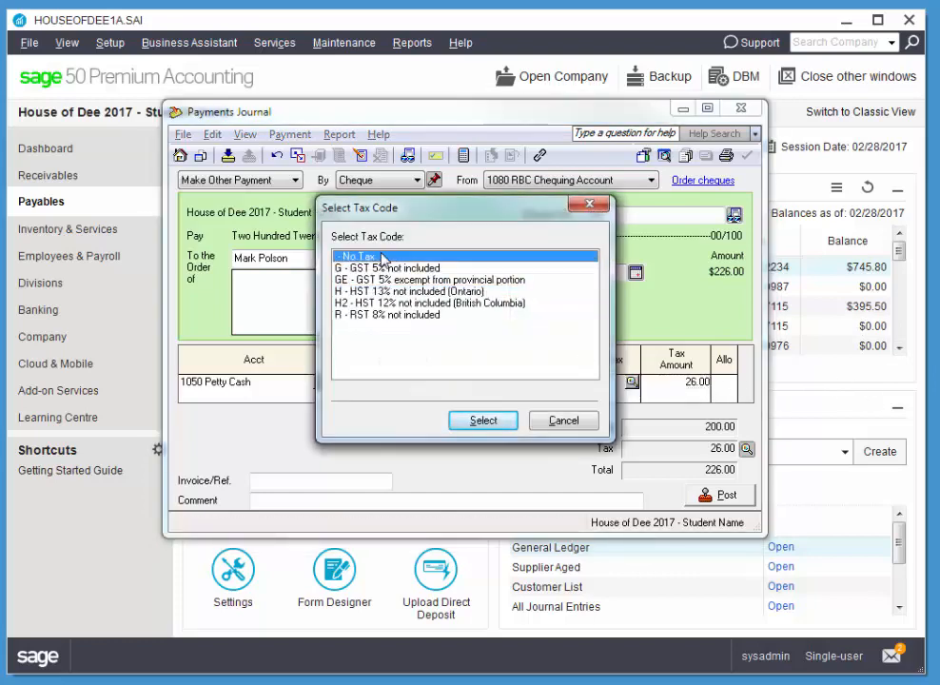
click(483, 418)
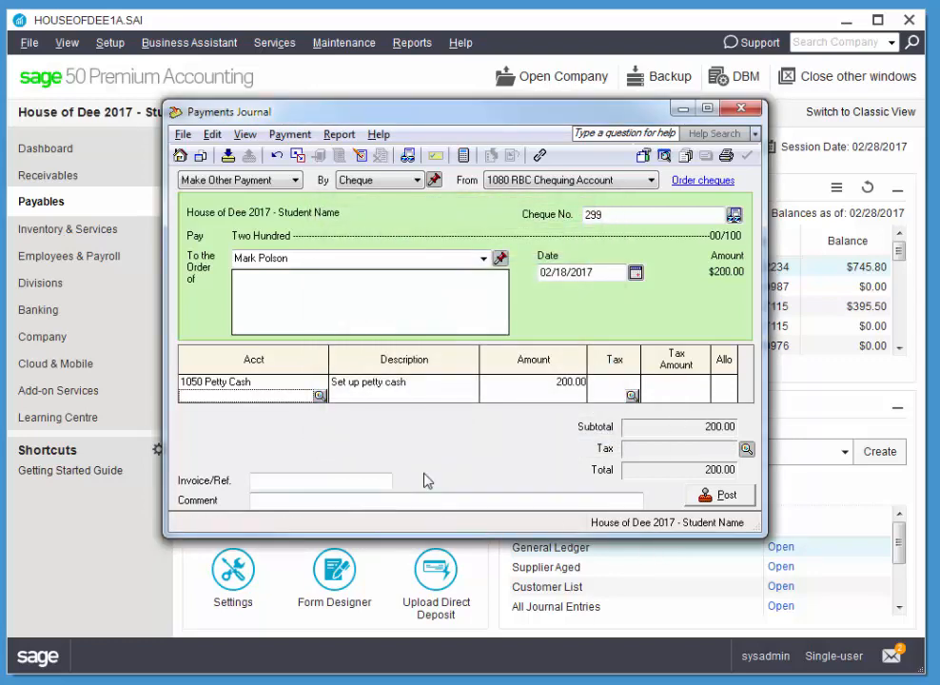
- Enter reference 299 and post the $200 petty cash cheque
click(257, 480)
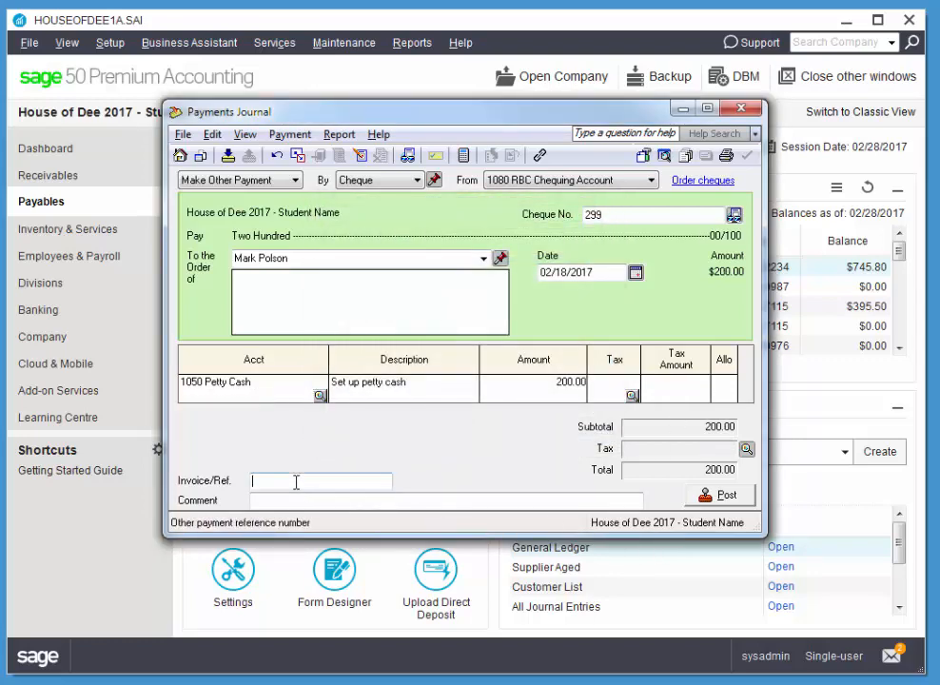
text(299)
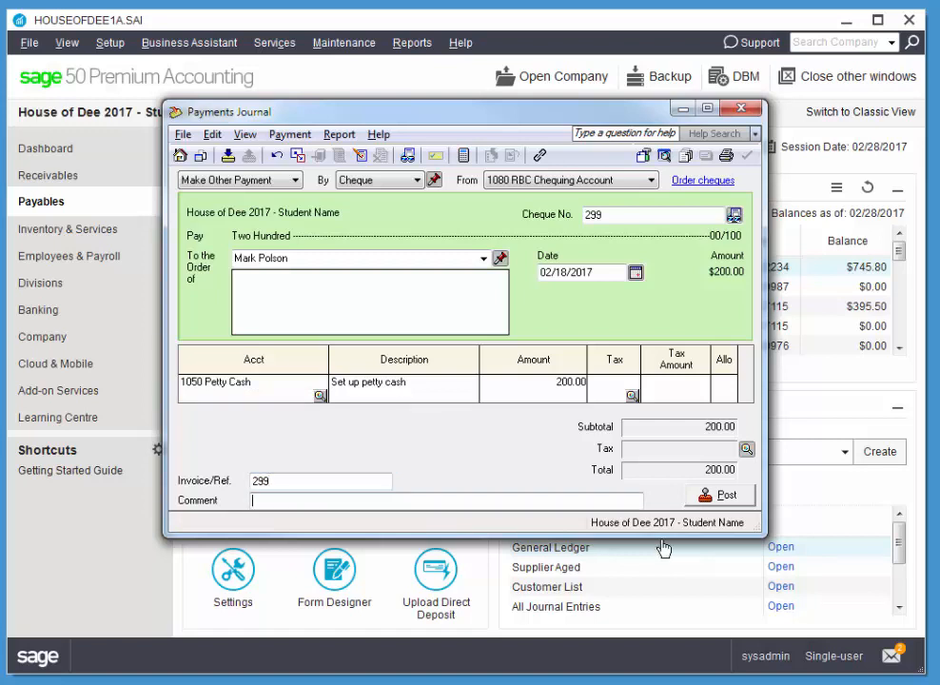
key(Tab)
click(726, 497)
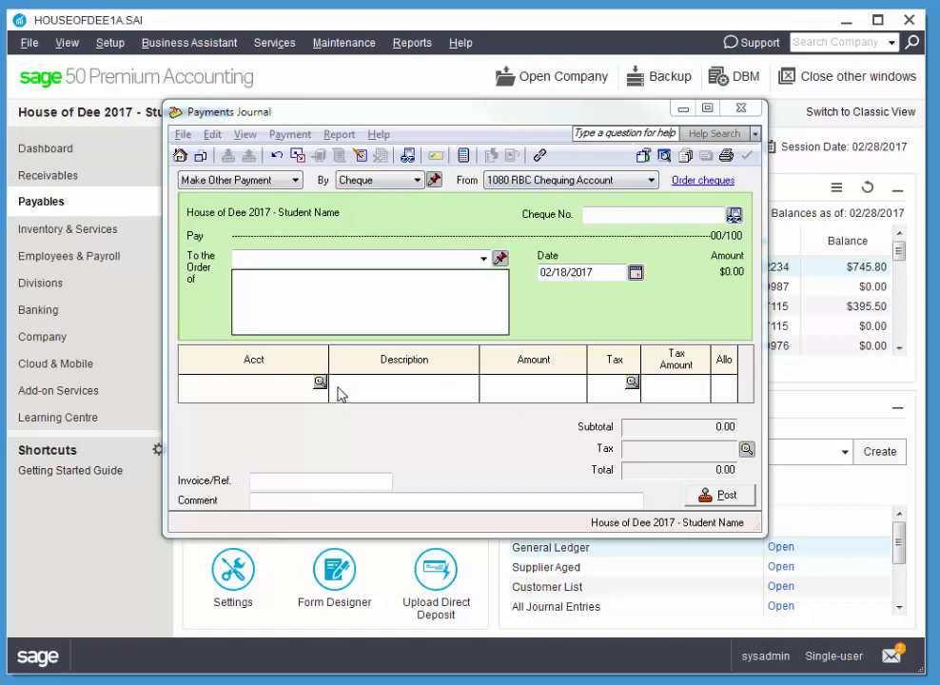
- Enter cheque number 300, choose the supplier as payee, and date it 02/28/2017
click(697, 215)
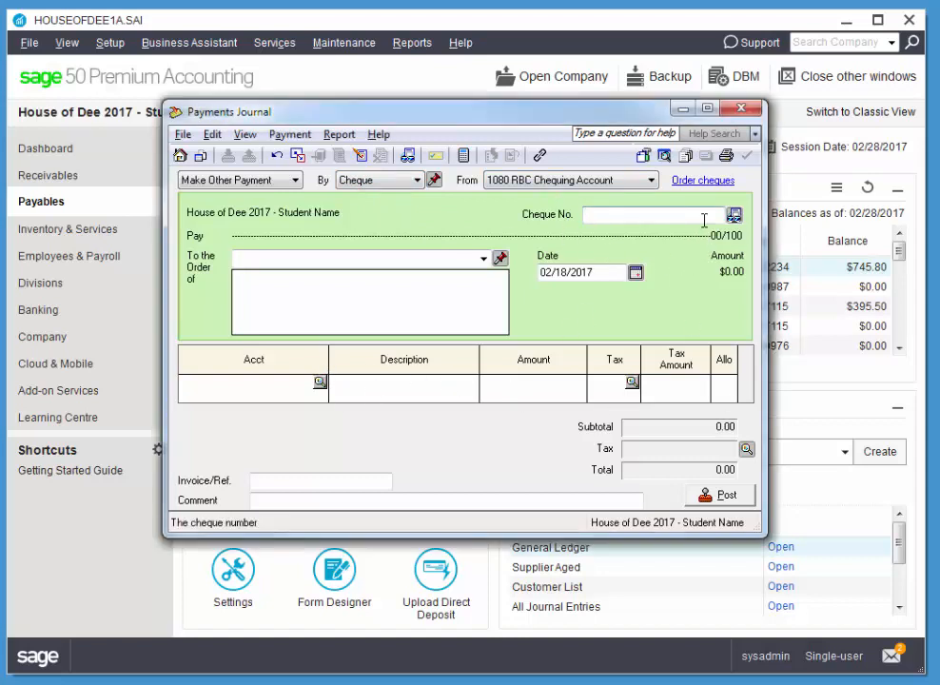
text(300)
click(483, 258)
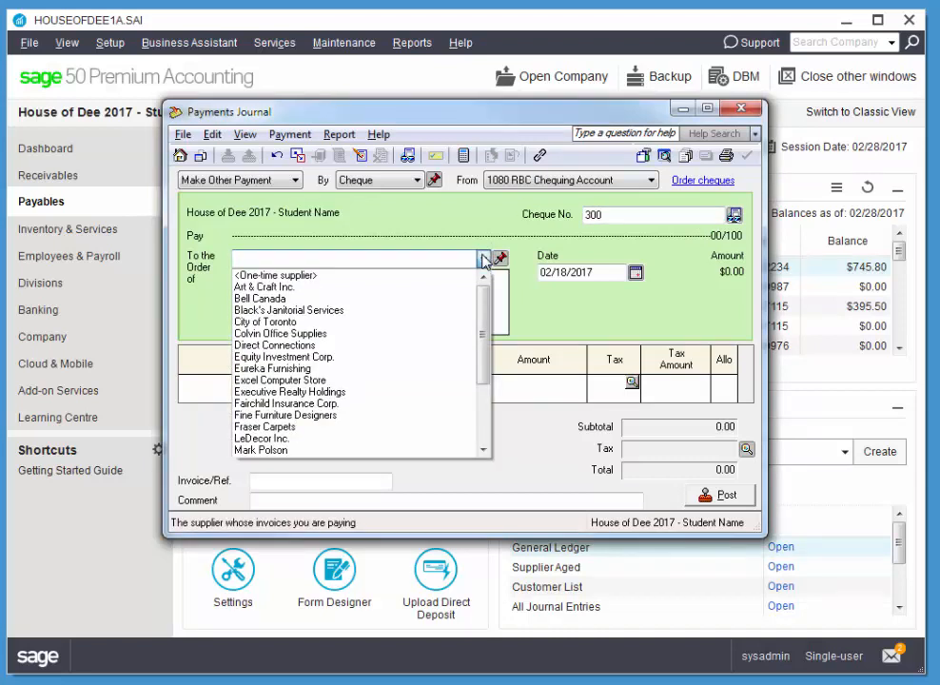
scroll(342, 456, down, 2)
click(342, 415)
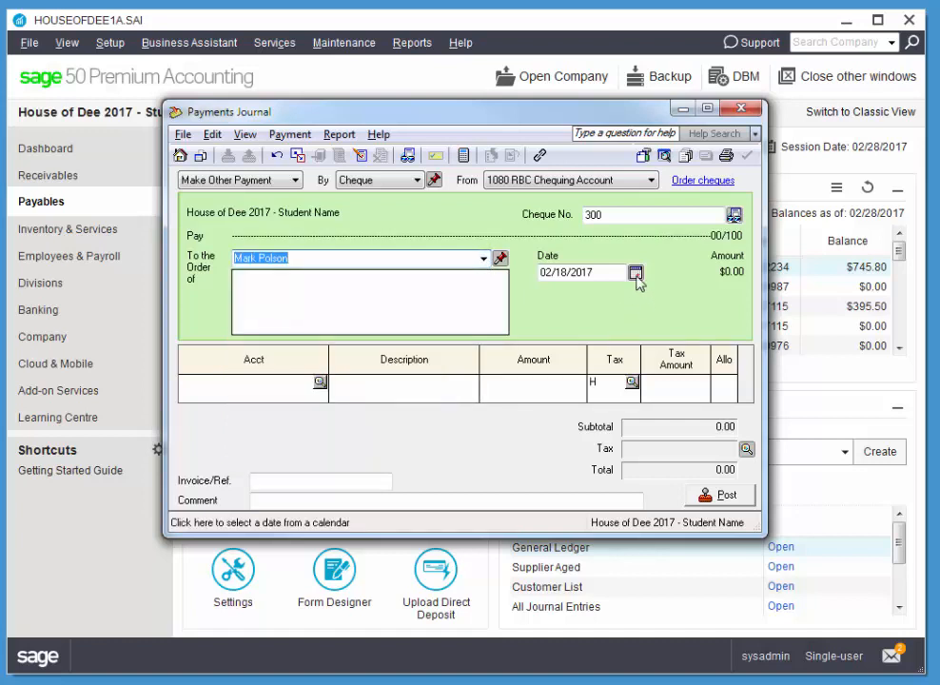
click(635, 272)
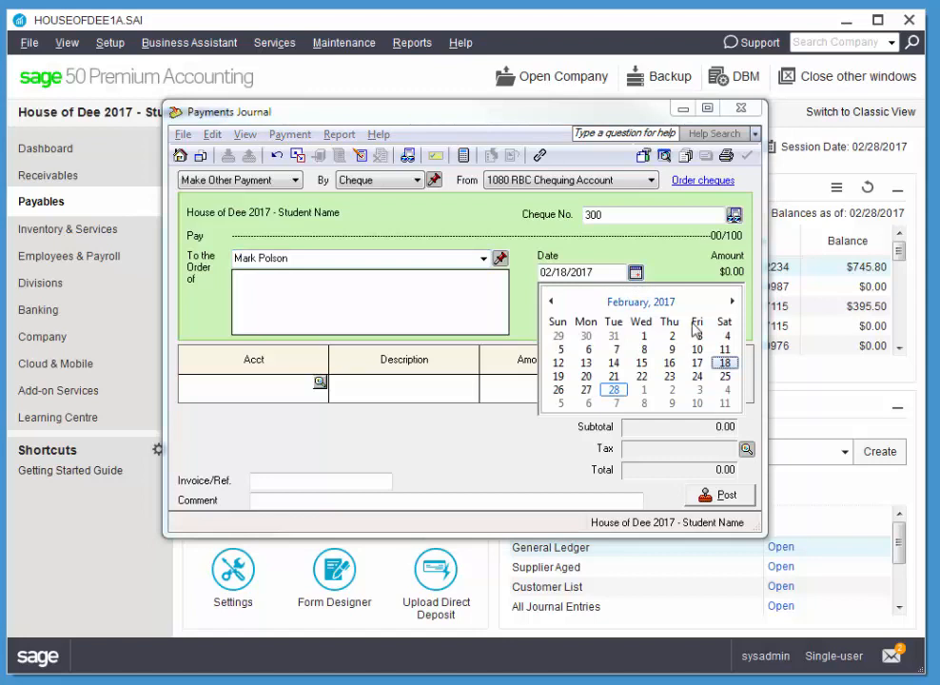
click(614, 389)
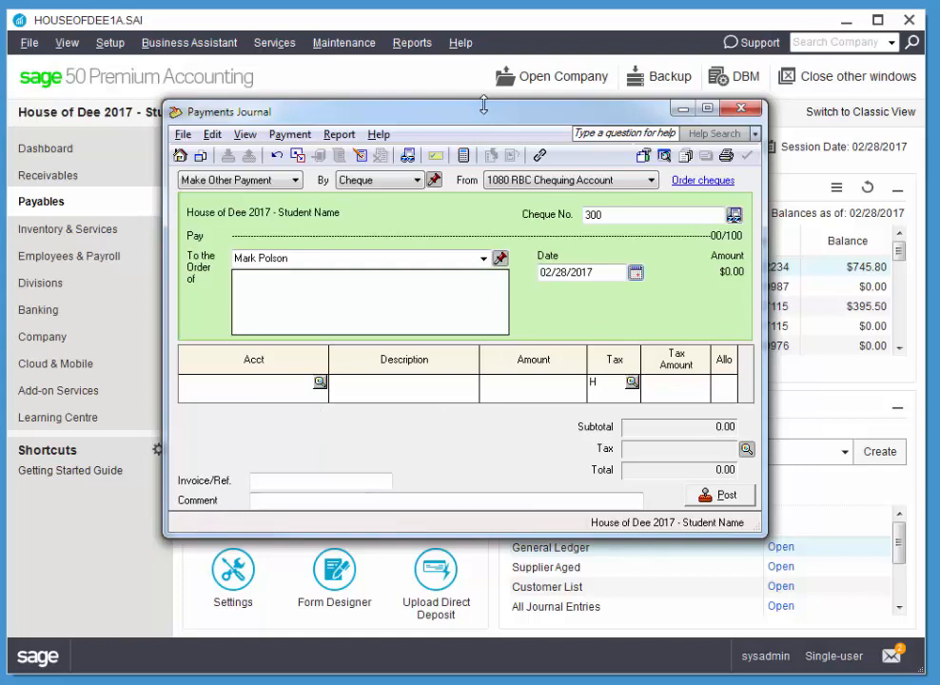
- Enlarge the journal window and add the first line: account 5200, 'Birthday Card', 6.96
drag(483, 105, 485, 26)
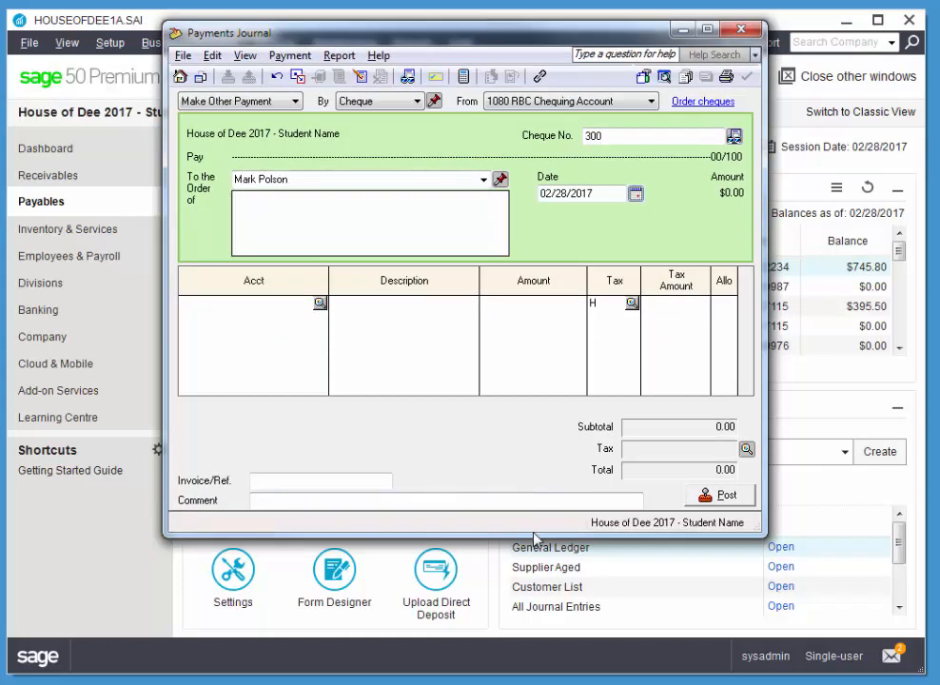
drag(535, 539, 544, 646)
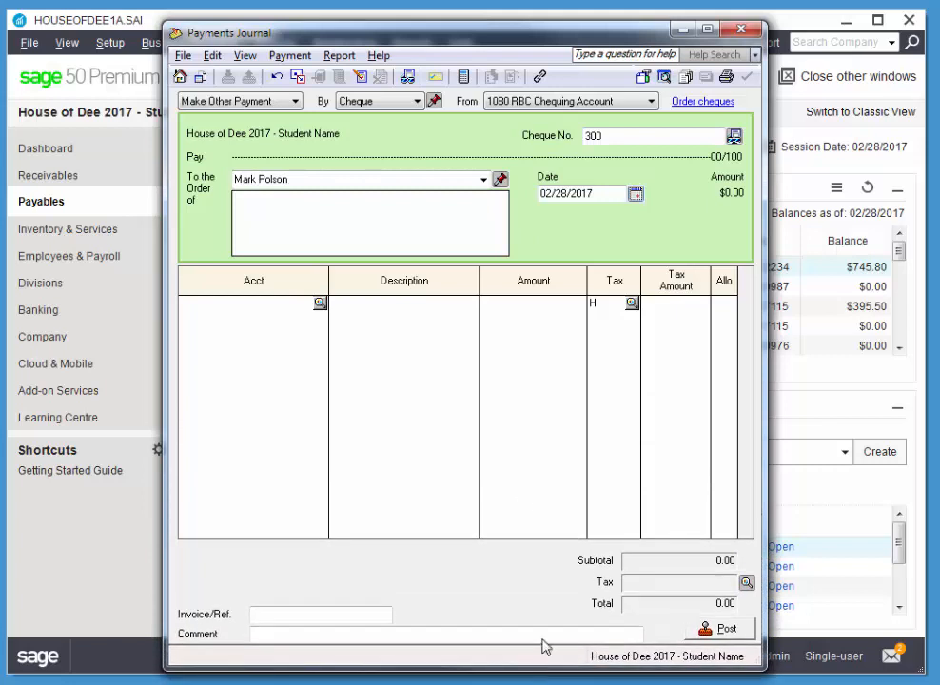
click(257, 305)
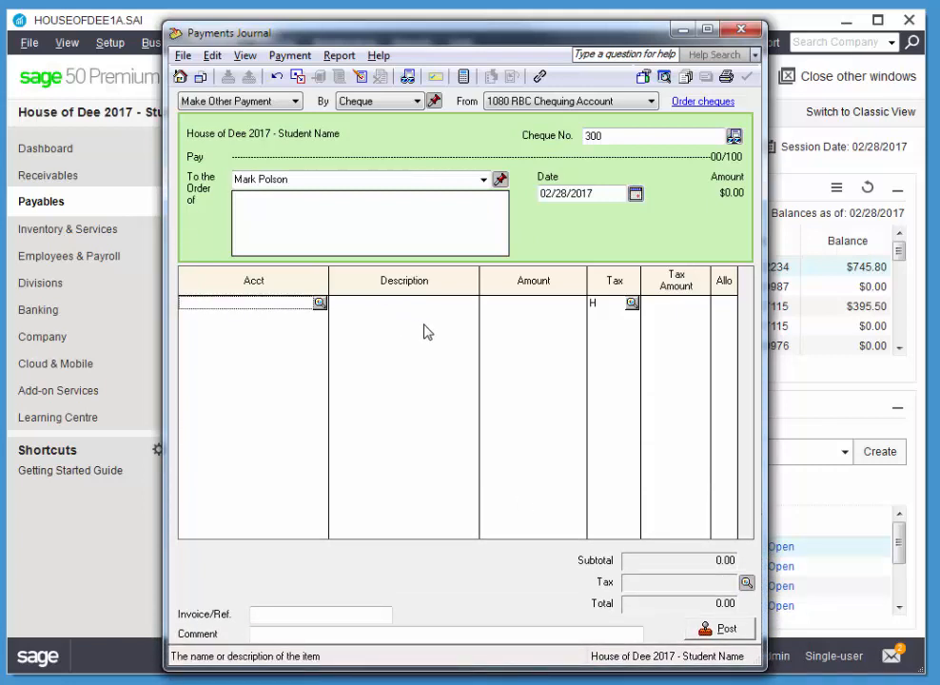
text(5200)
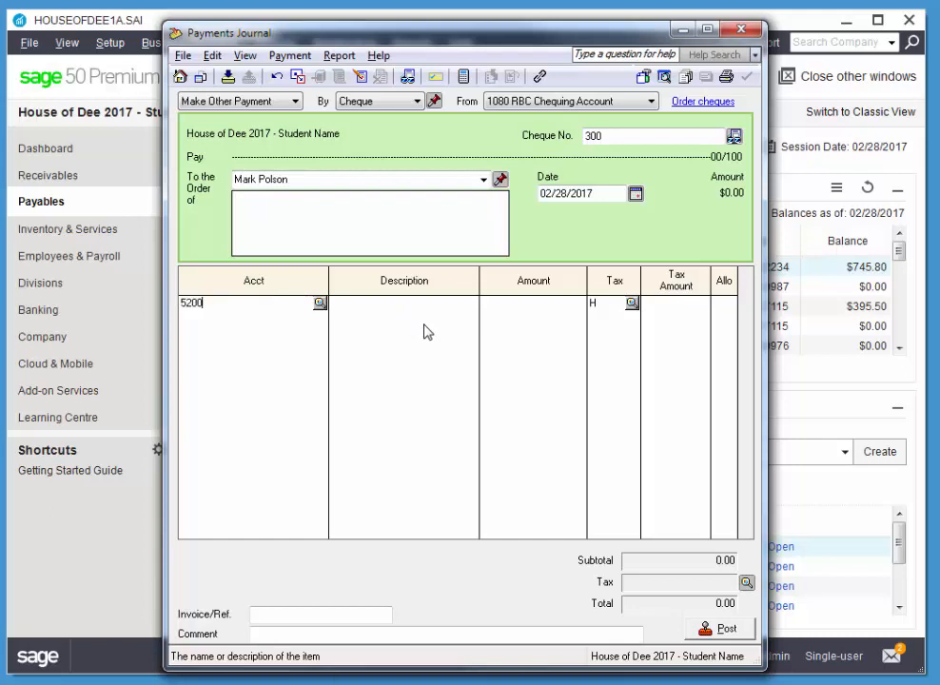
key(Tab)
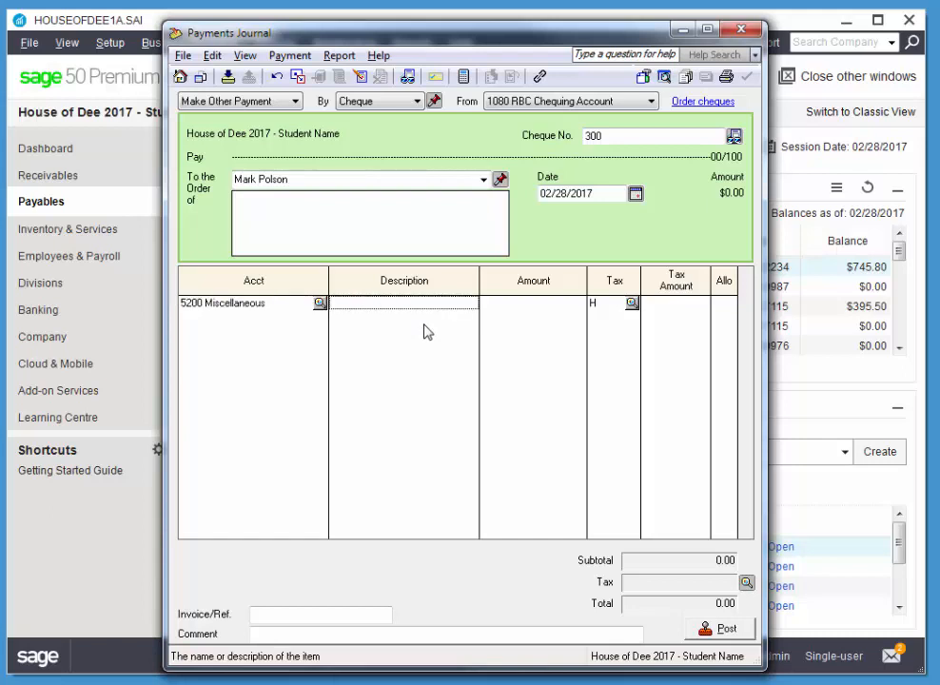
text(Birthday Card)
key(Tab)
text(6)
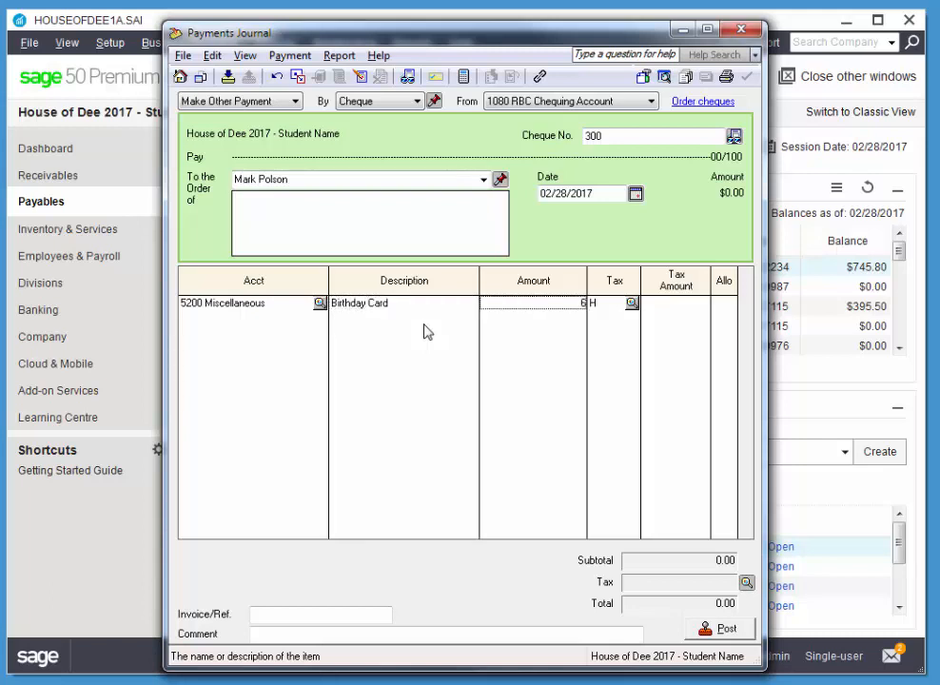
text(.96)
key(Tab)
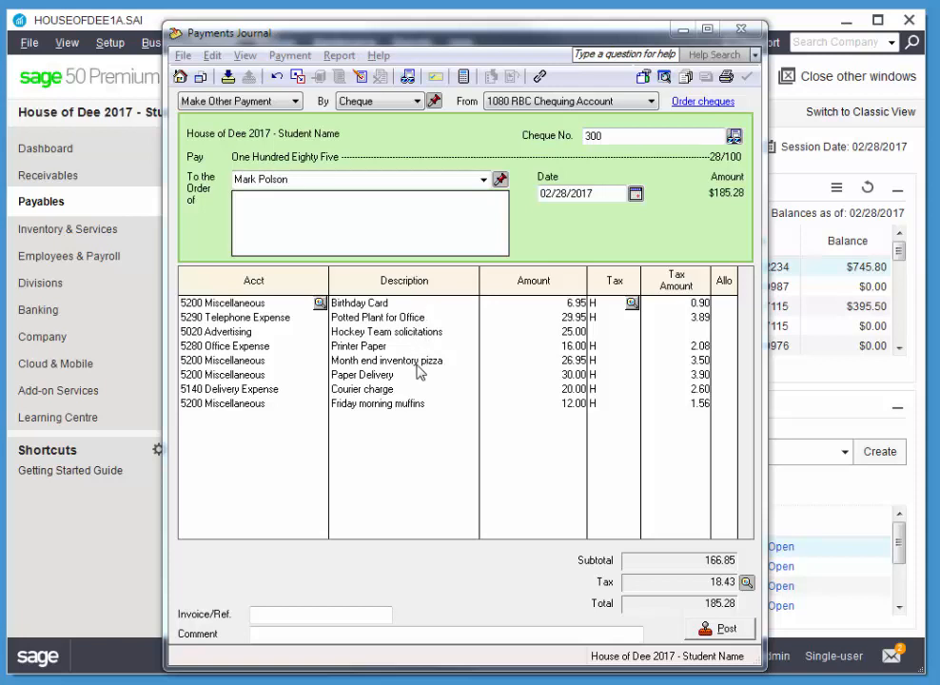
- Enter reference 300 with comment 'Replenish petty cash' and post cheque 300
click(372, 613)
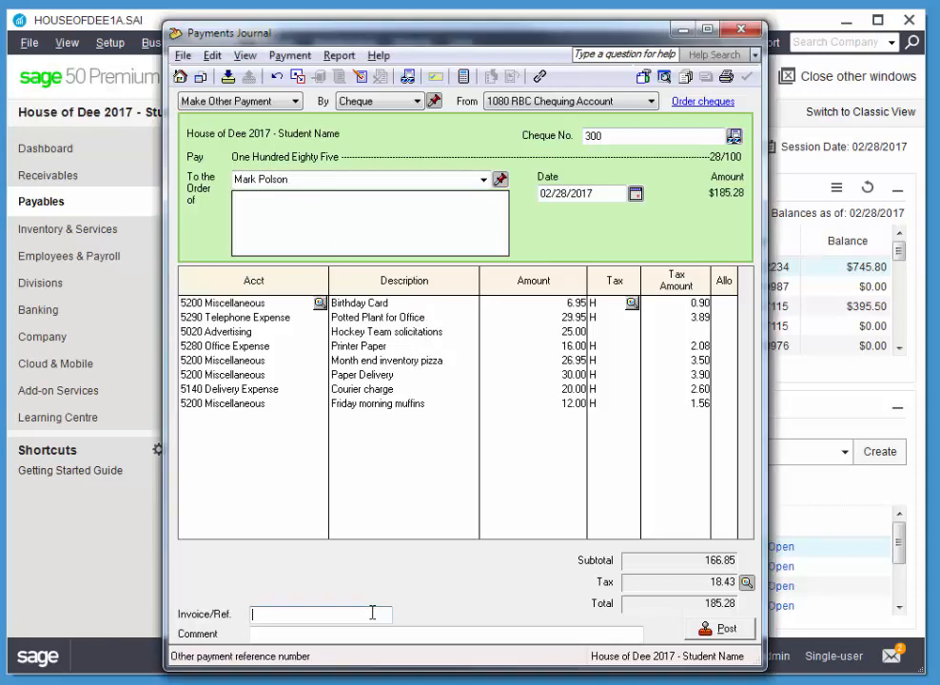
text(300)
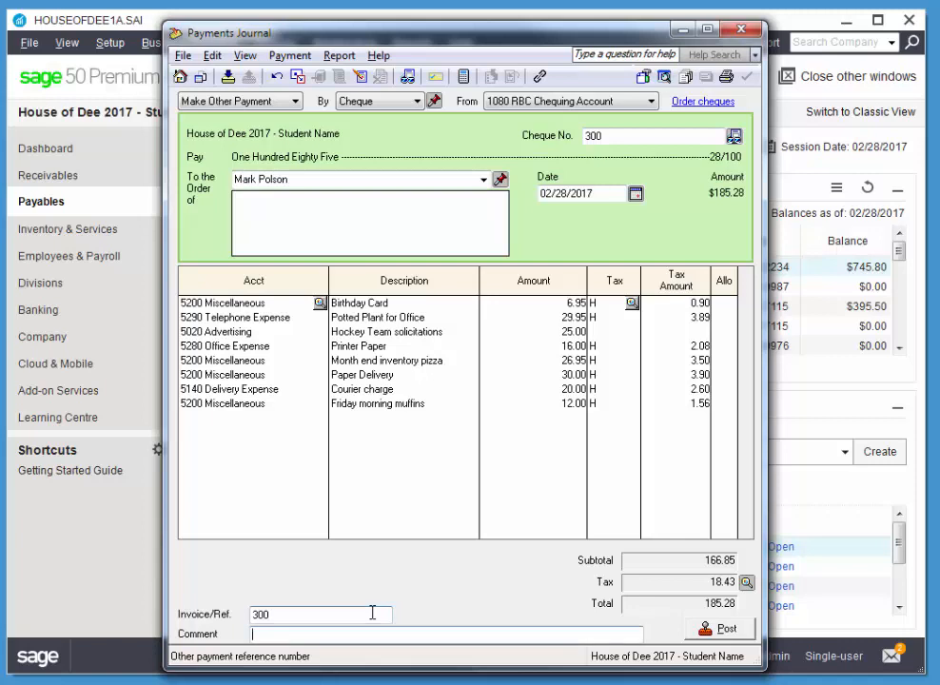
key(Tab)
text(Replenish petty )
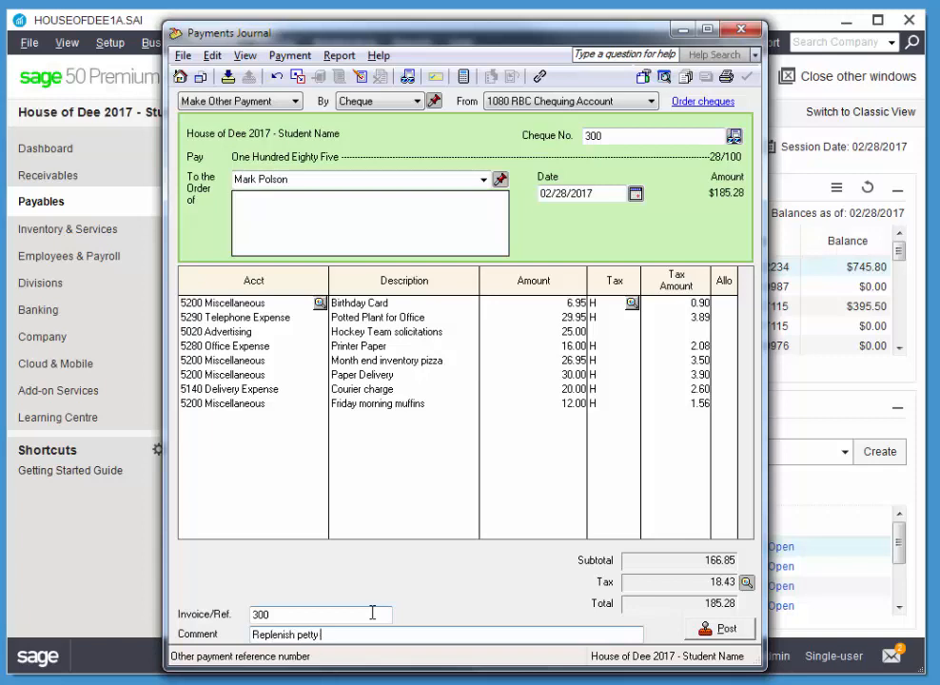
text(cash)
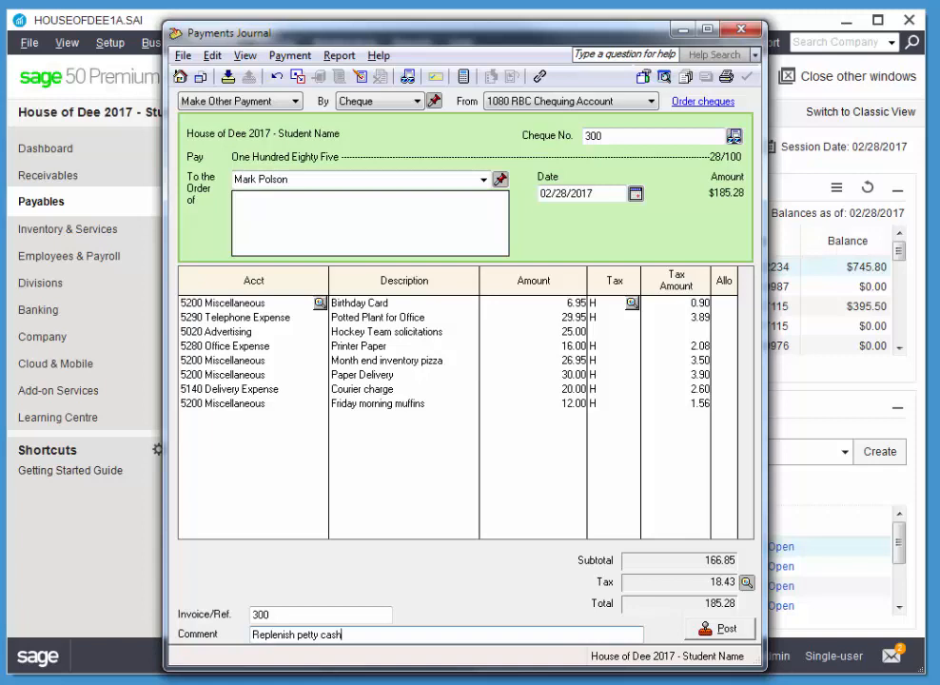
click(723, 628)
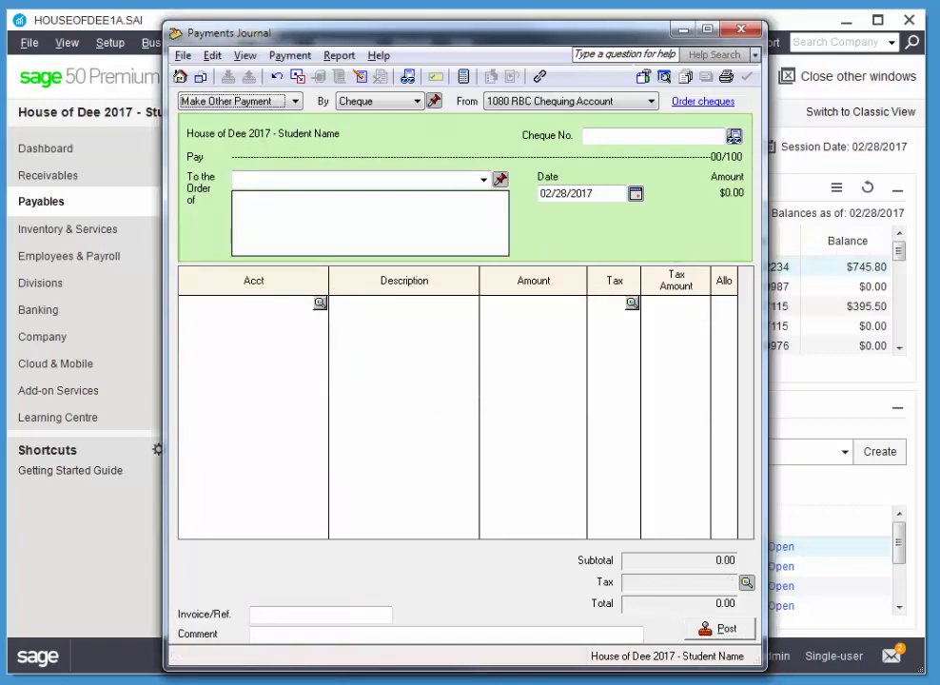